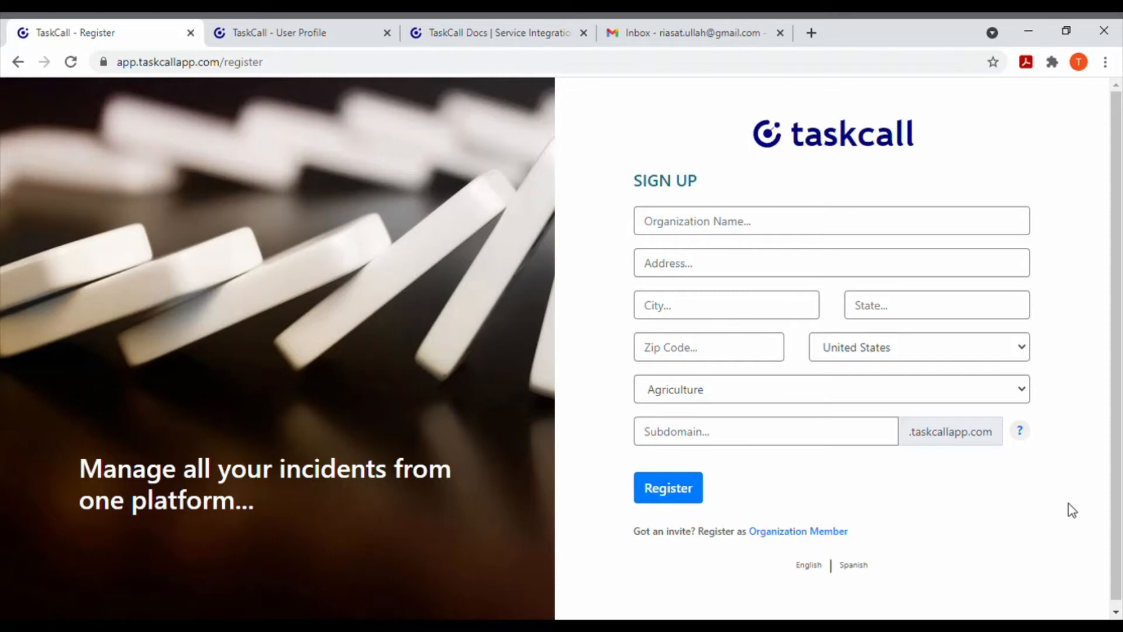
Step: Enter abc as the subdomain in the organization sign-up form
left_click(825, 440)
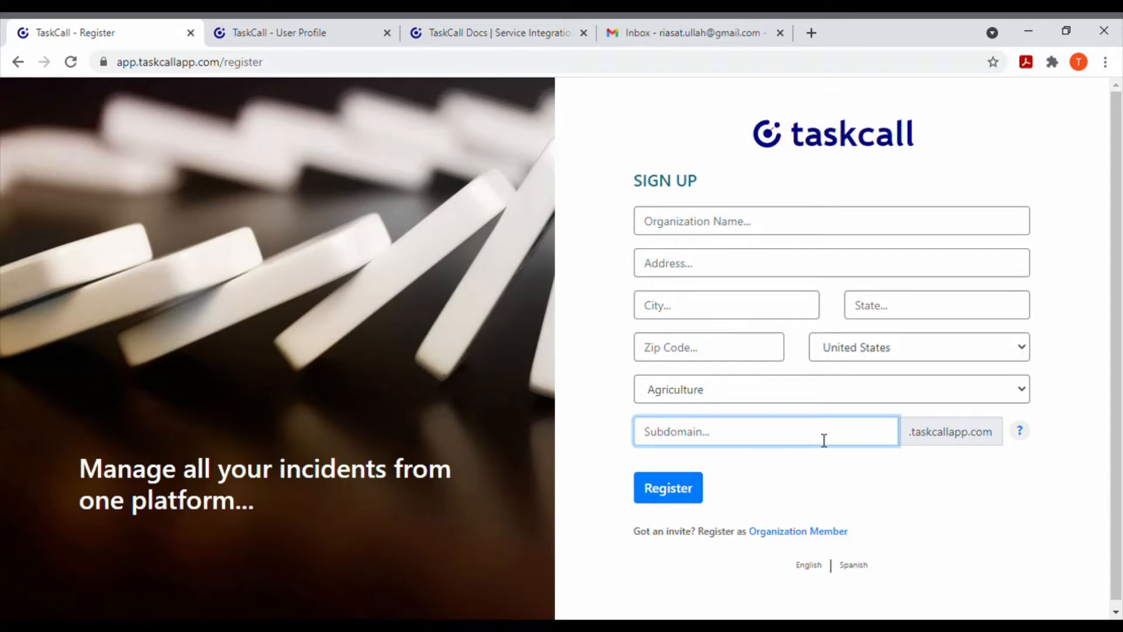
type("abc")
left_click(924, 472)
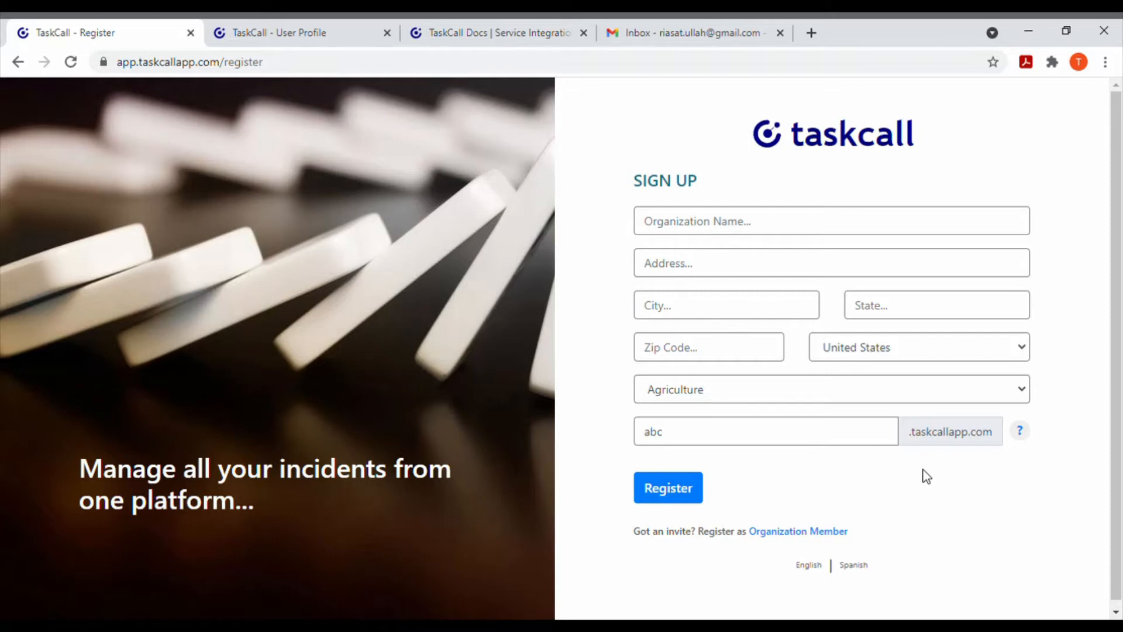
Step: Examine the TaskCall email address on the user's profile page
left_click(299, 20)
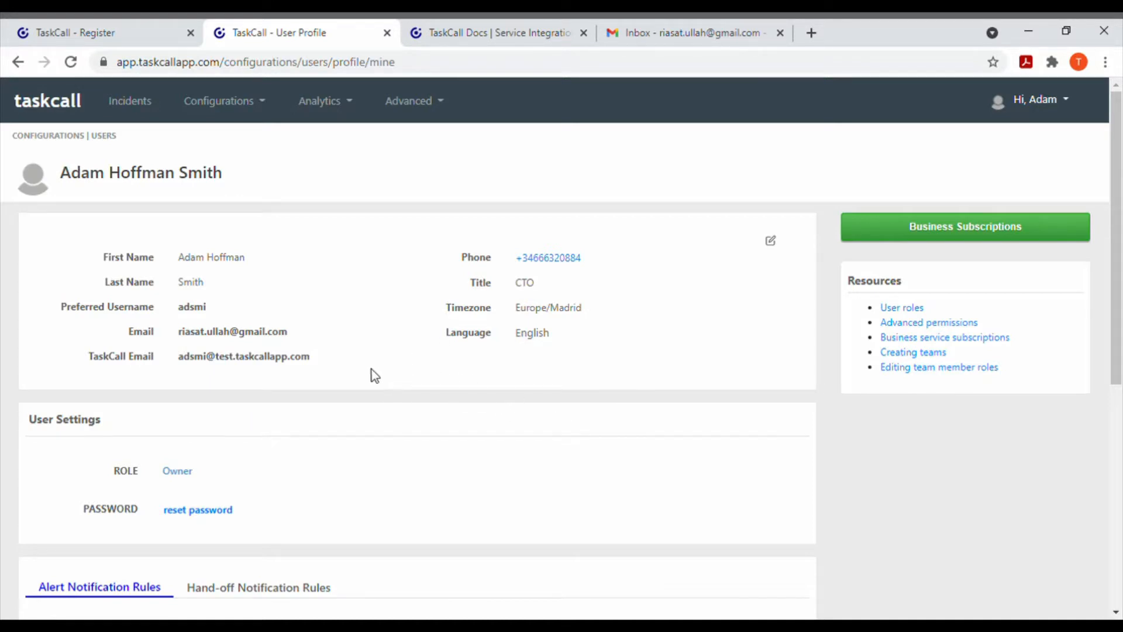
left_click_drag(311, 358, 213, 361)
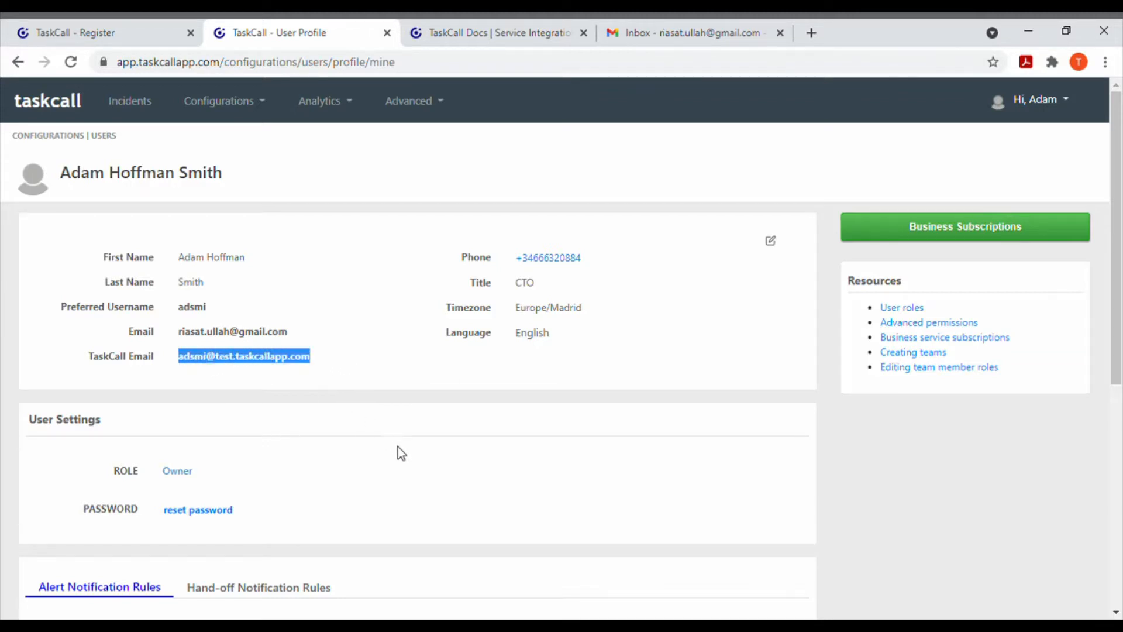
left_click(388, 382)
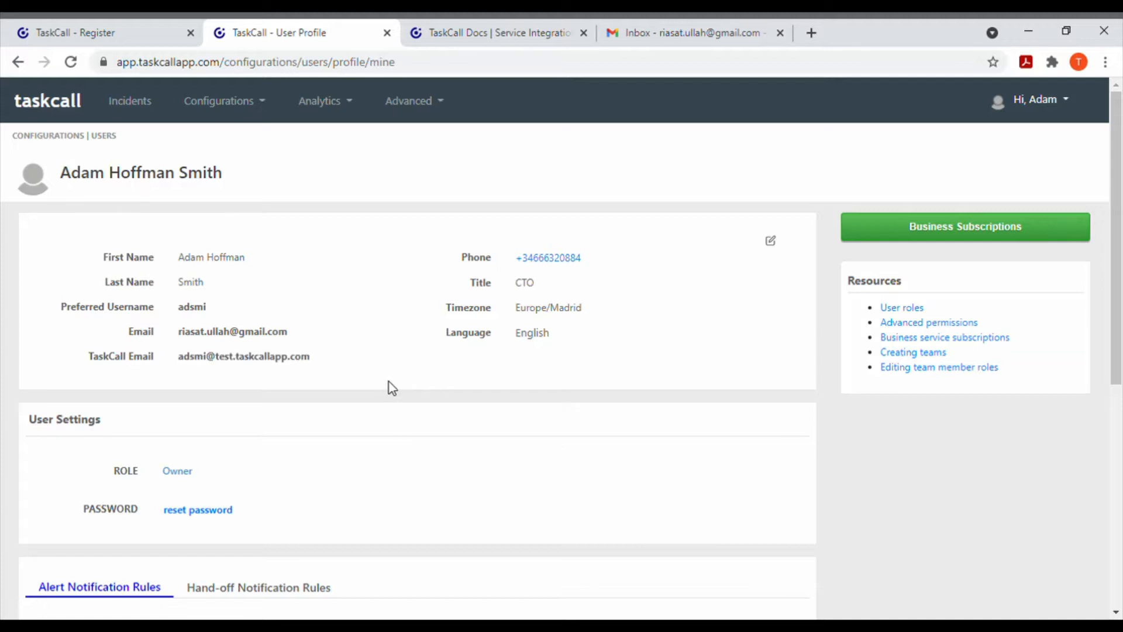
Step: Open the Ops Contact Service from the services list and show its integrations
left_click(262, 103)
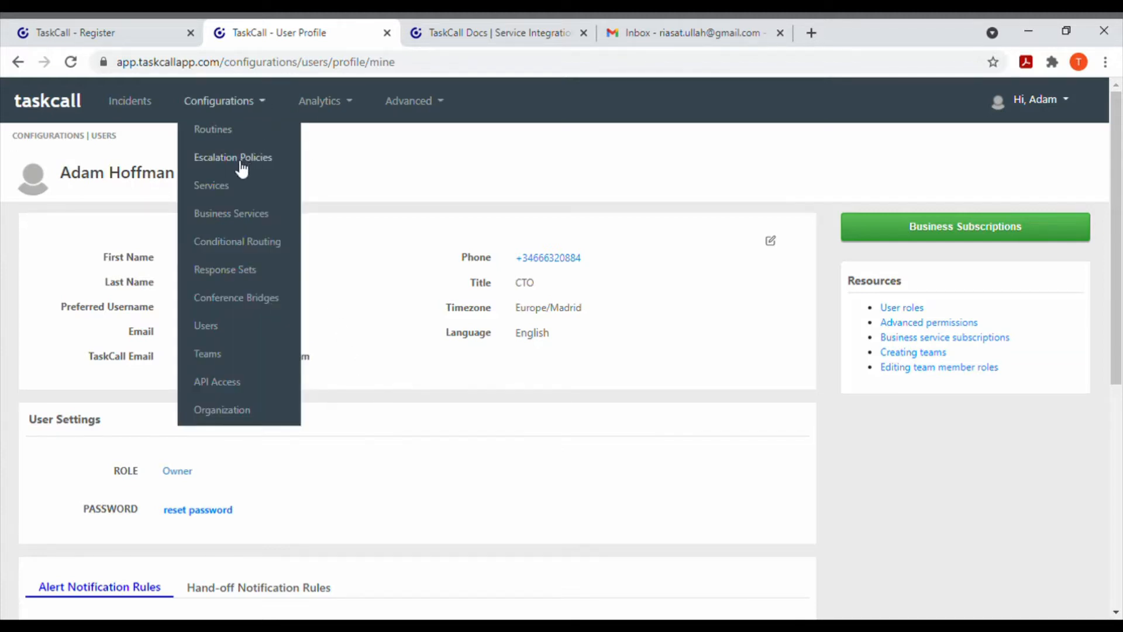
left_click(229, 186)
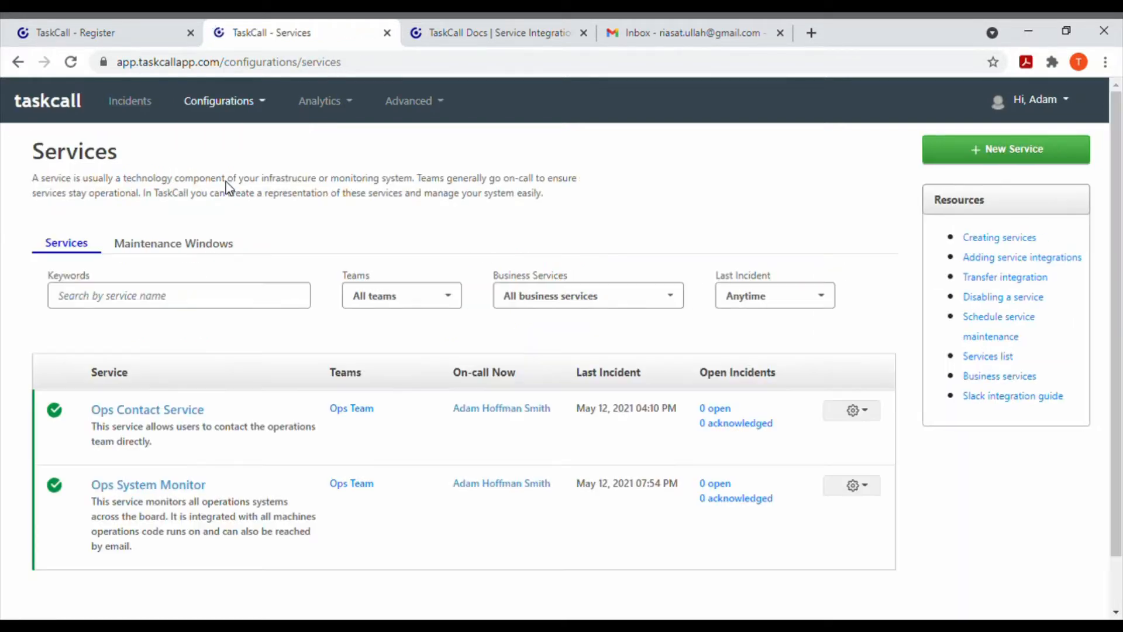
left_click(162, 413)
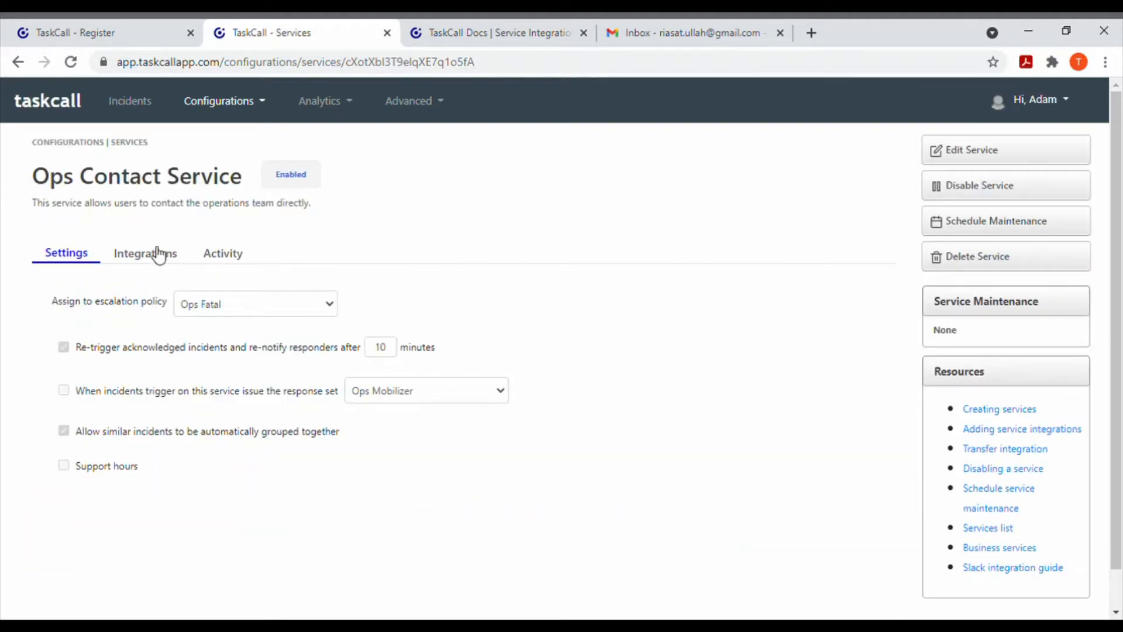
left_click(158, 256)
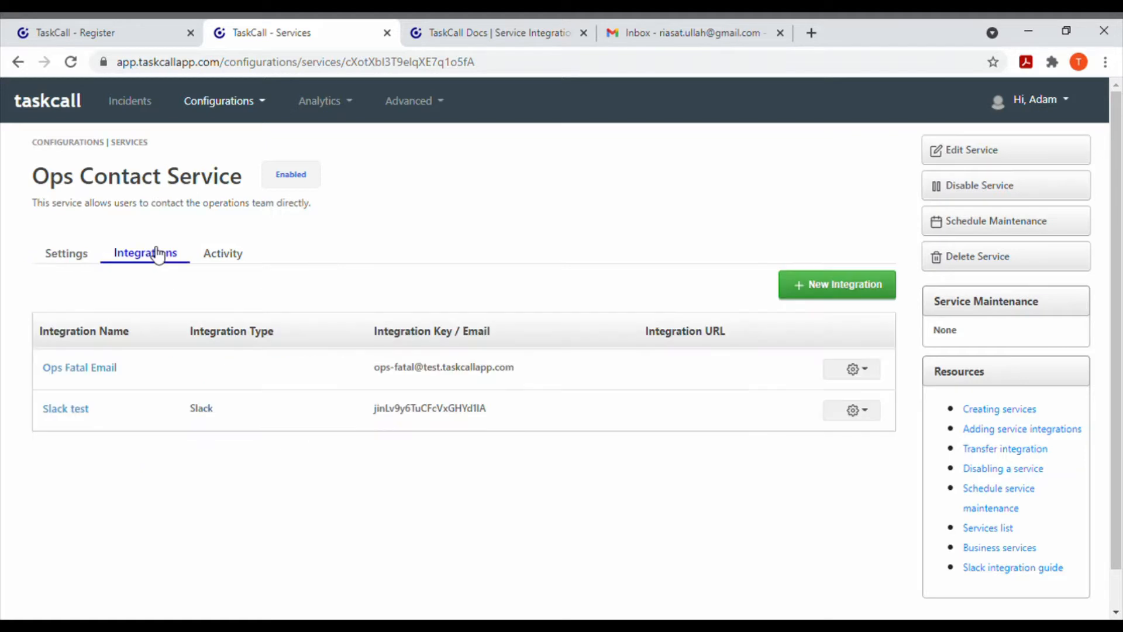
Step: Draft a new integration named Core Fatal for the Ops Contact Service, using the custom email prefix core-fatal
left_click(818, 284)
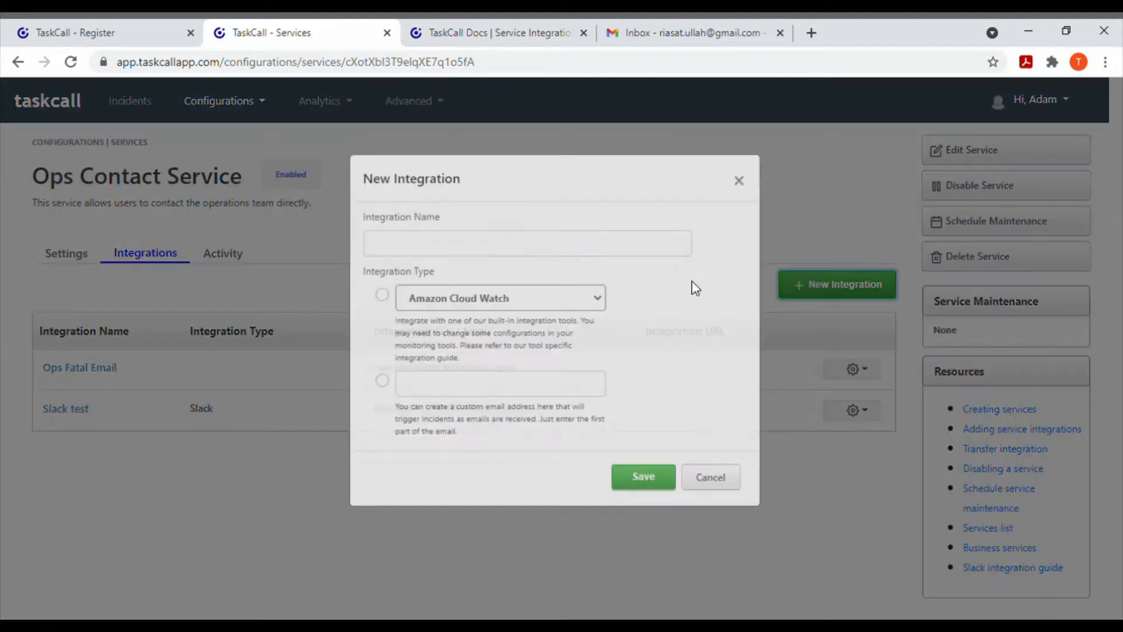
left_click(495, 266)
type("Core Fatal")
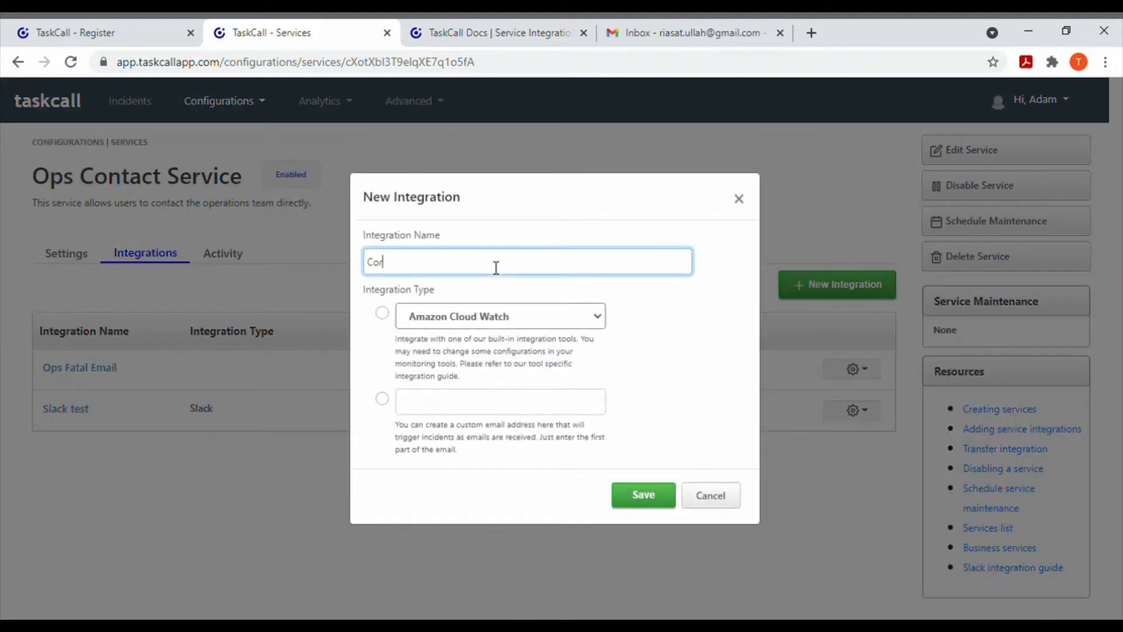
key("Tab")
key("Tab")
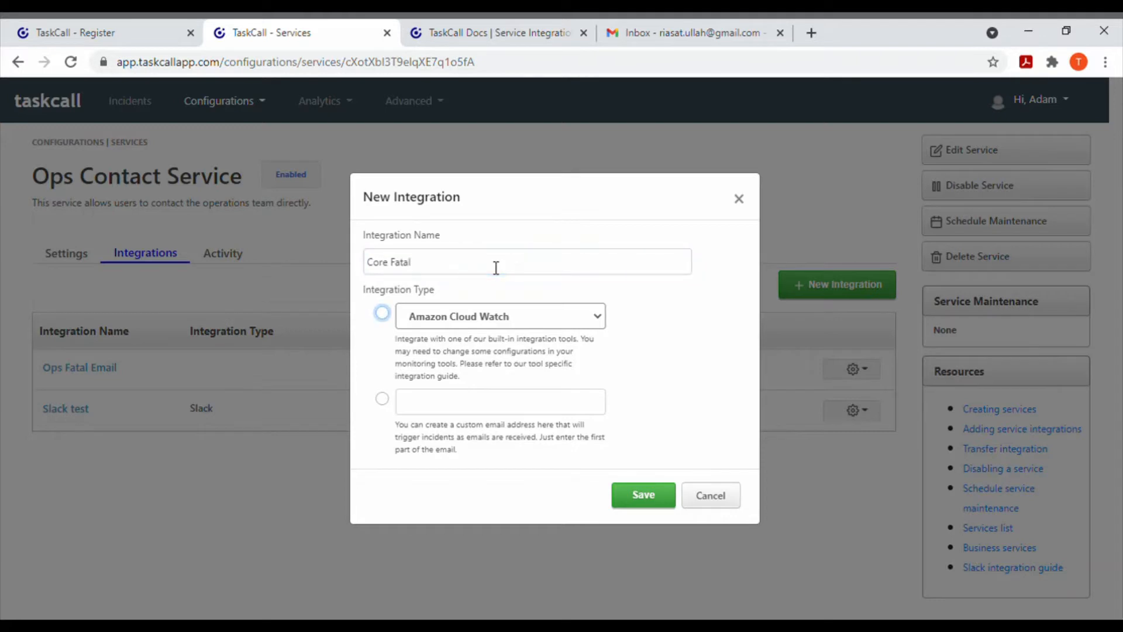
left_click(427, 401)
type("core-fatal")
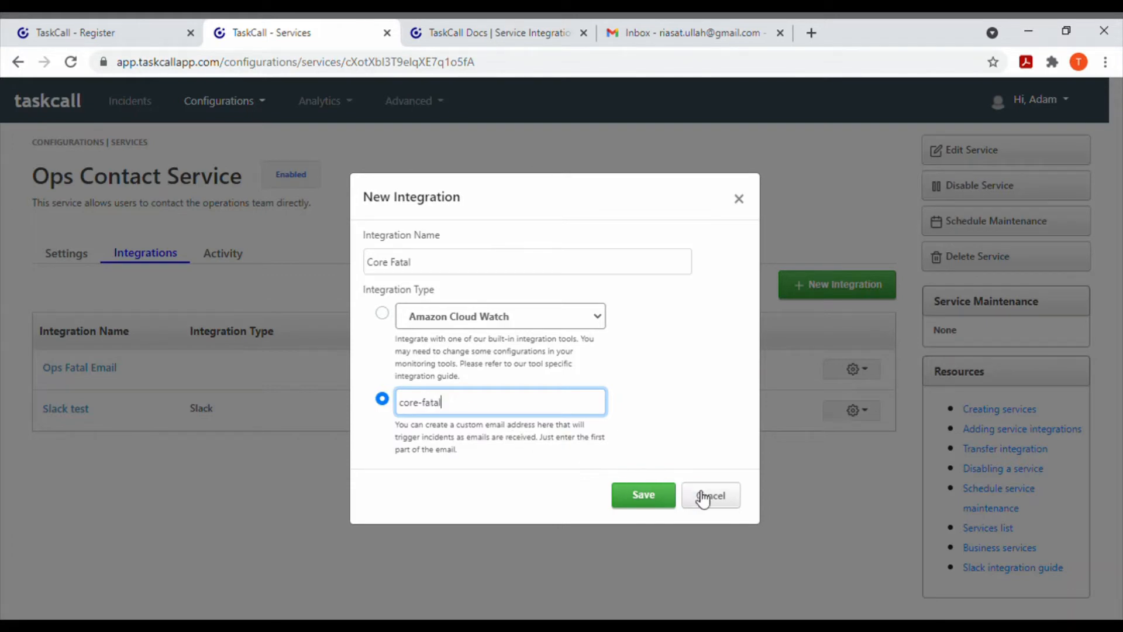
Step: Review the Add Integration to a Service section in the TaskCall documentation
left_click(520, 20)
scroll(559, 421, "down", 5)
scroll(560, 424, "down", 4)
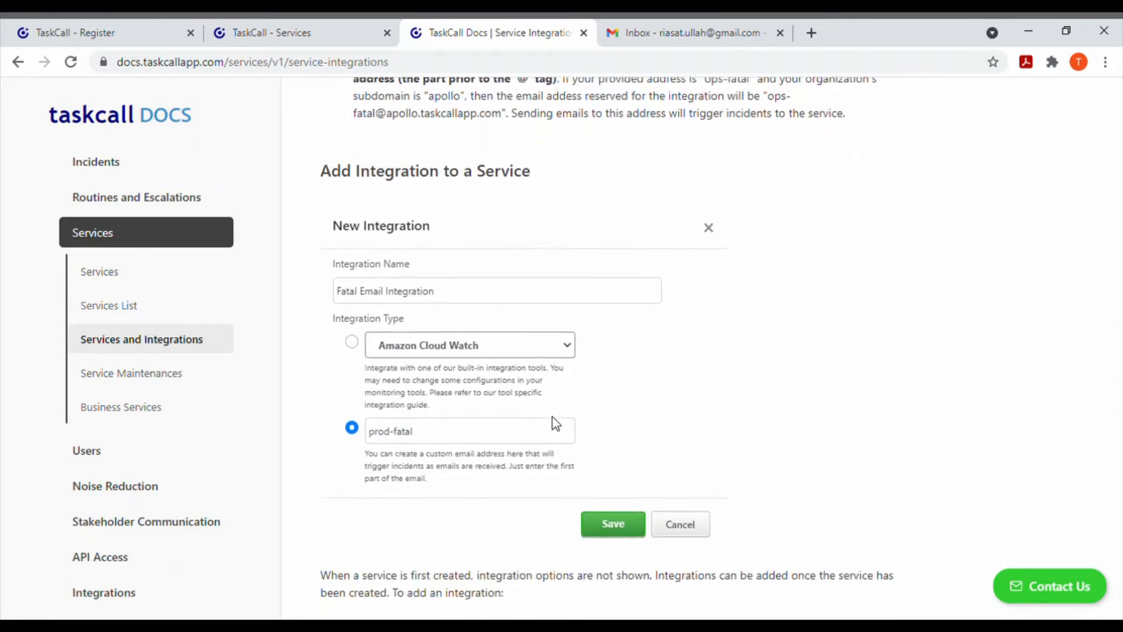
Step: Return to the service, discard the new integration, and examine the email address of the Ops Fatal Email integration
left_click(299, 21)
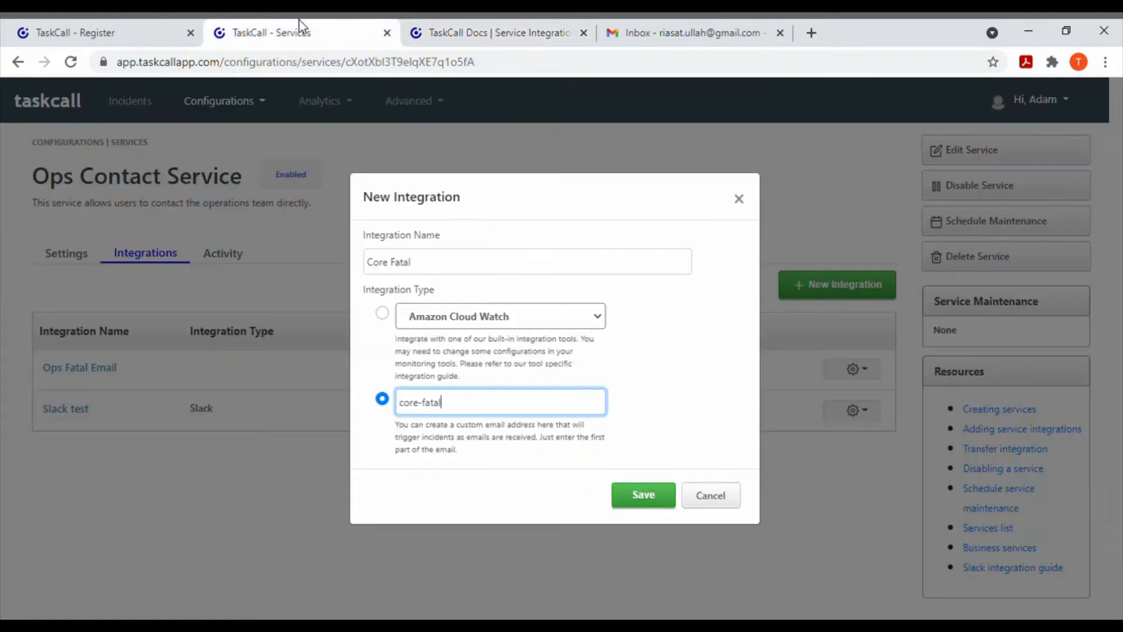
left_click(864, 509)
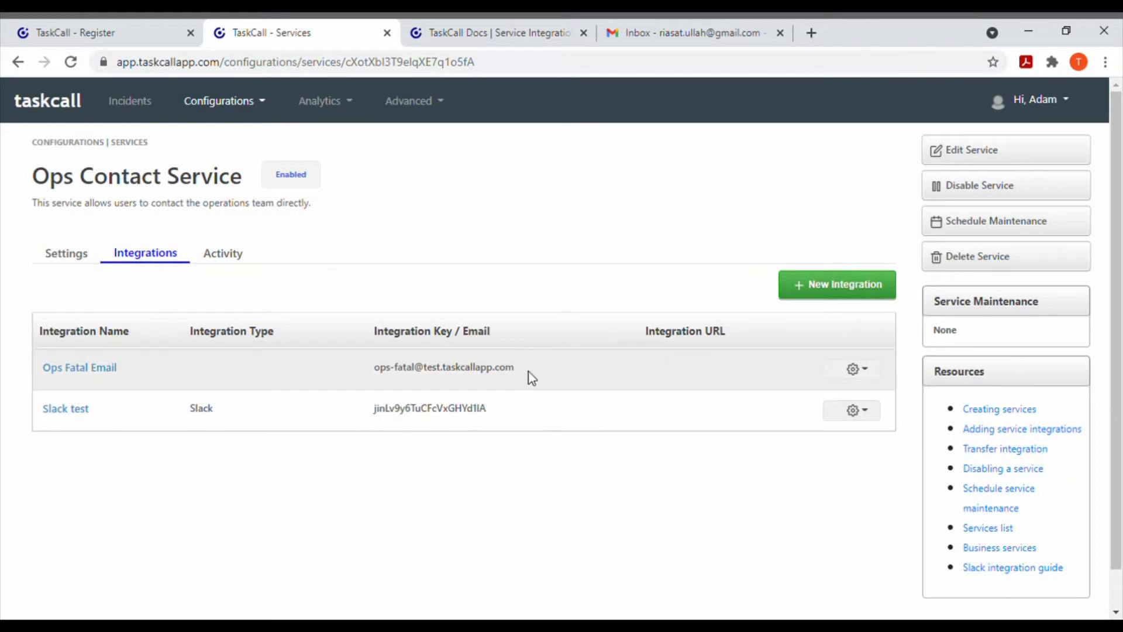
left_click_drag(518, 369, 384, 381)
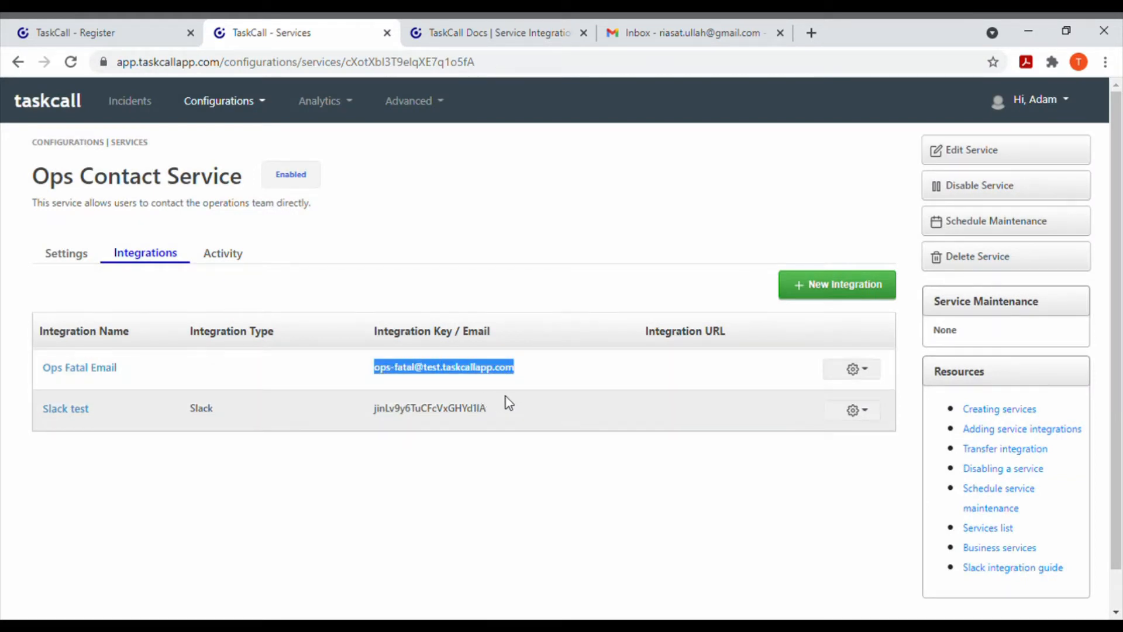
left_click(546, 487)
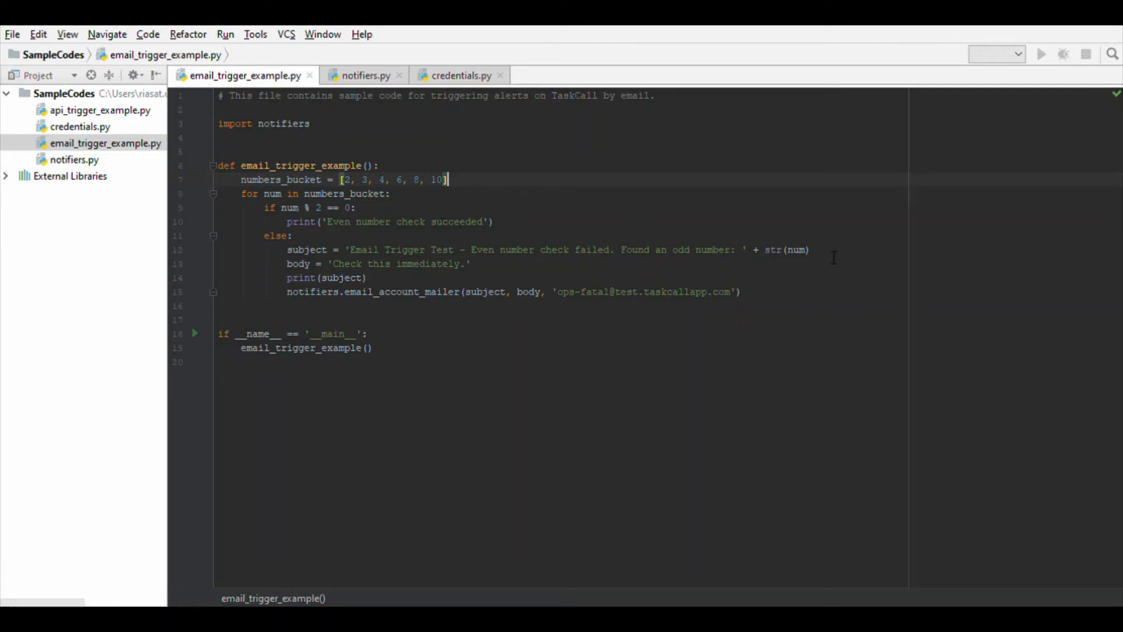
Step: Examine the subject, body and recipient lines that build the alert email in email_trigger_example.py
left_click(333, 250)
key("Down")
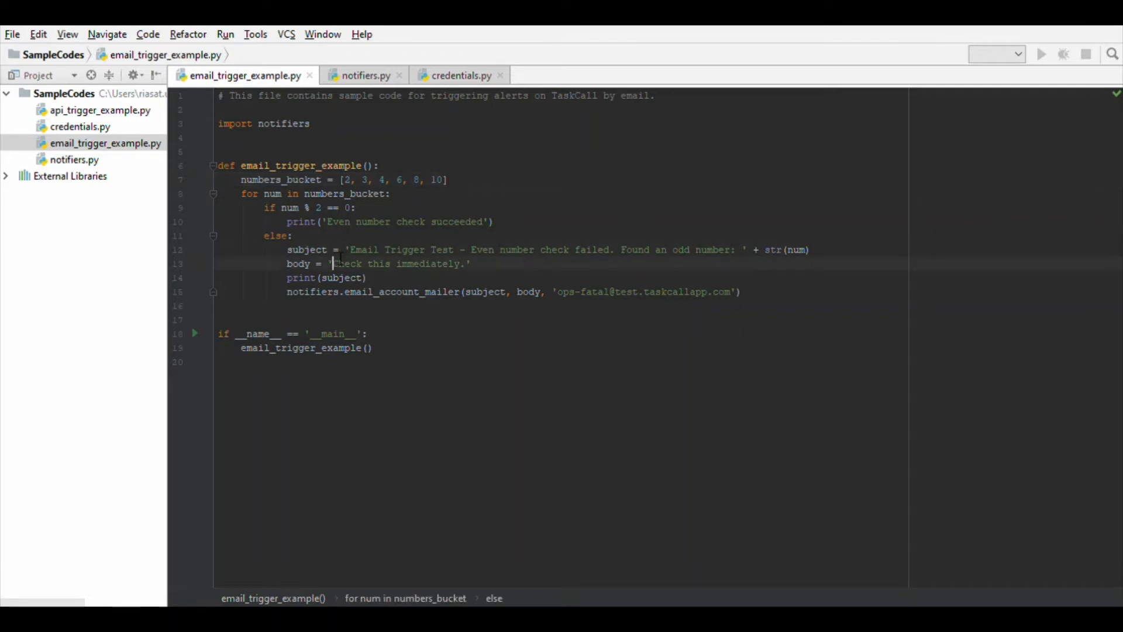
left_click(692, 291)
Step: Inspect the sender credentials and the sendmail call in the email_account_mailer function of notifiers.py
left_click(364, 75)
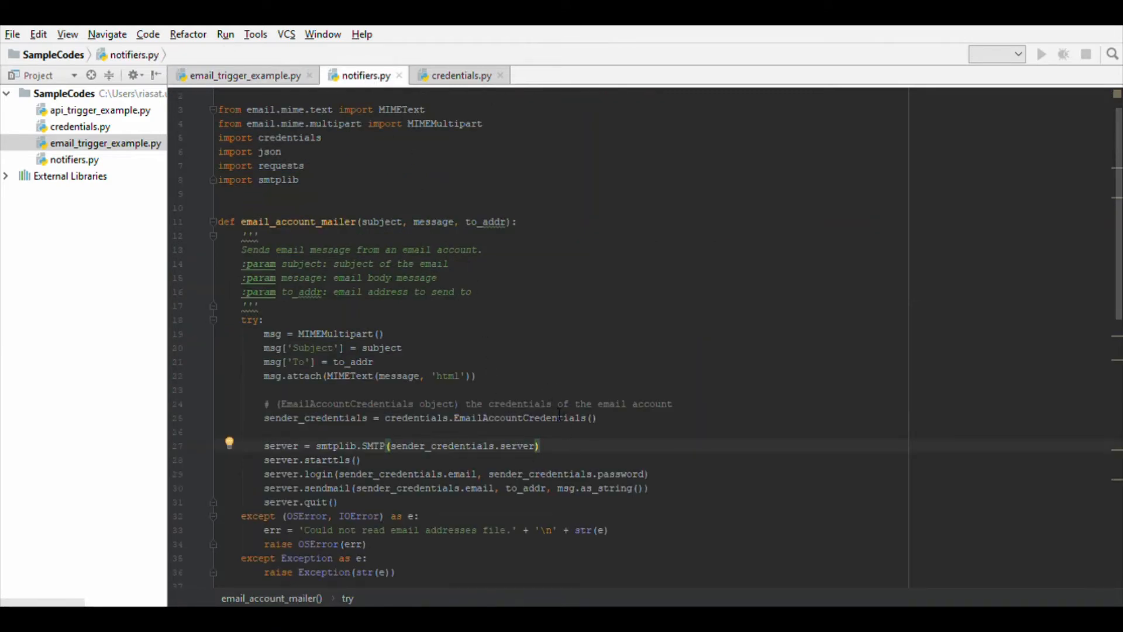
left_click_drag(610, 420, 273, 422)
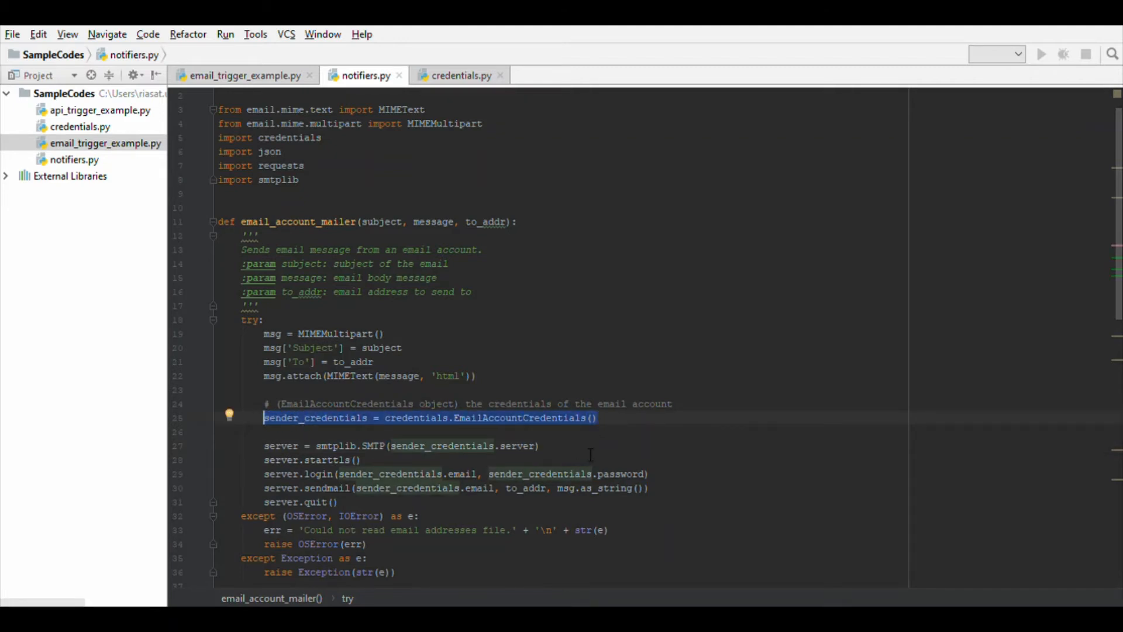
key("Down")
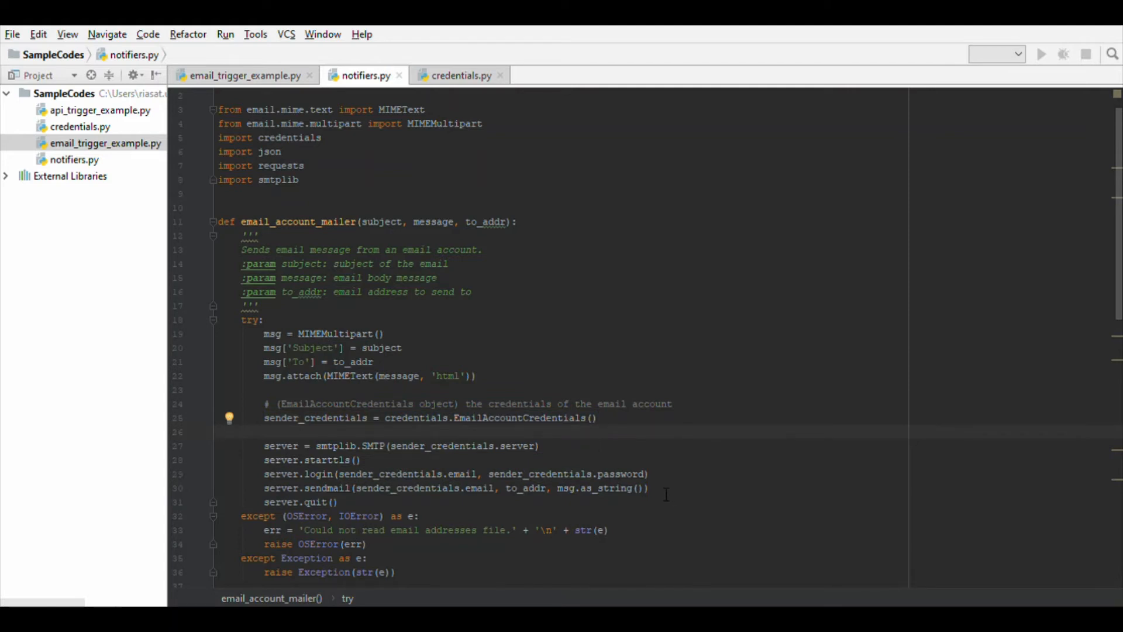
left_click_drag(649, 488, 264, 488)
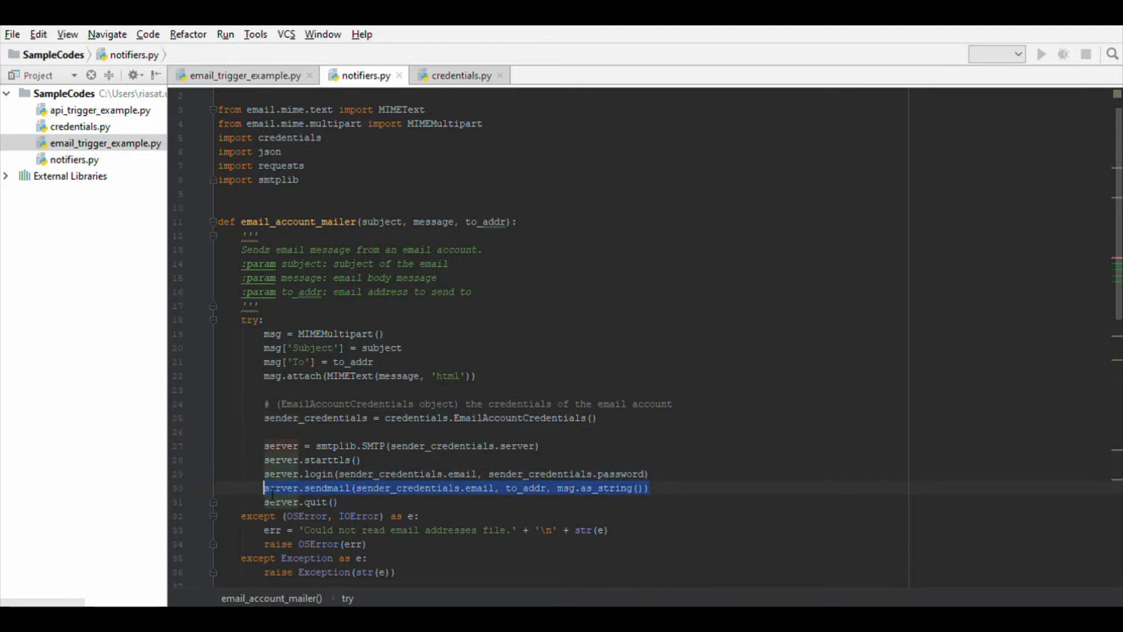
left_click(694, 466)
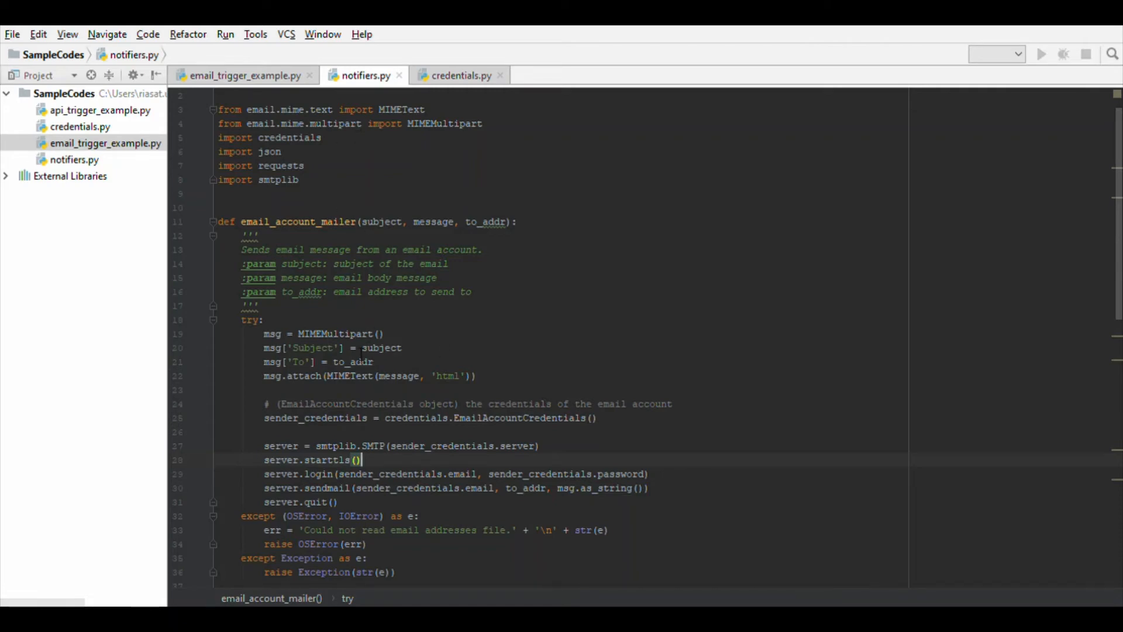
Step: Return to email_trigger_example.py and examine the notifiers.email_account_mailer call on line 15
left_click(274, 81)
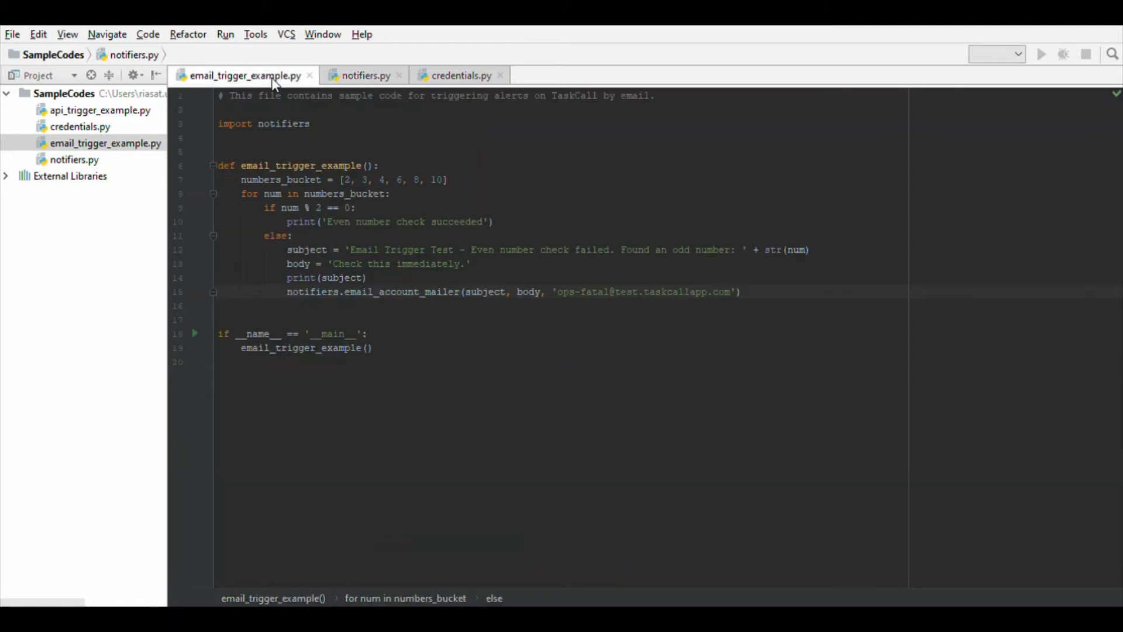
left_click_drag(741, 292, 296, 302)
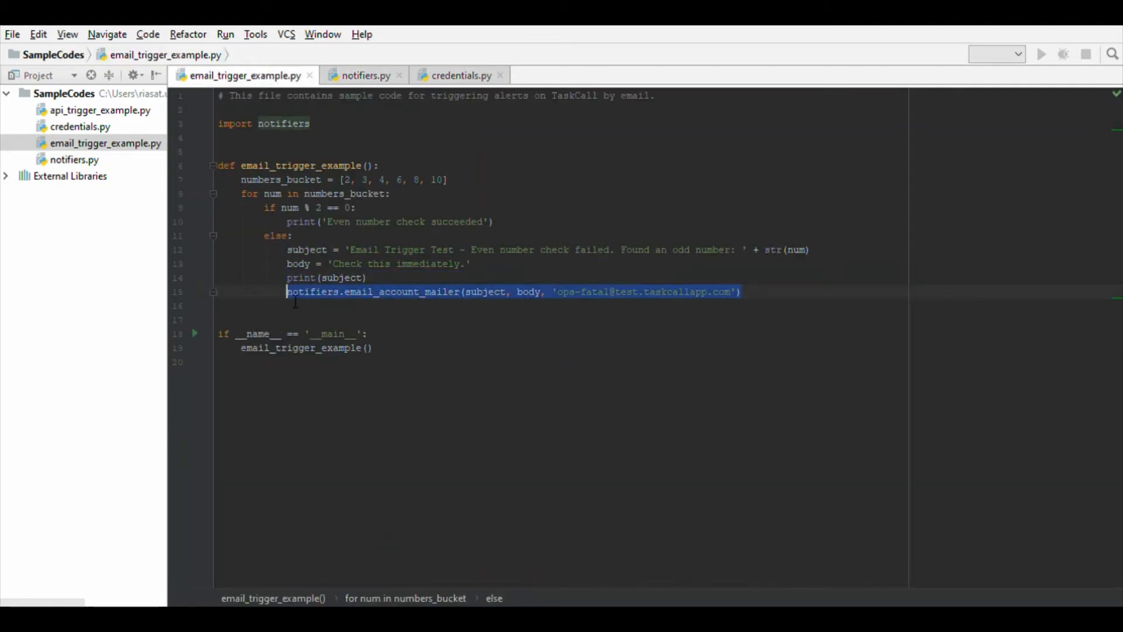
key("End")
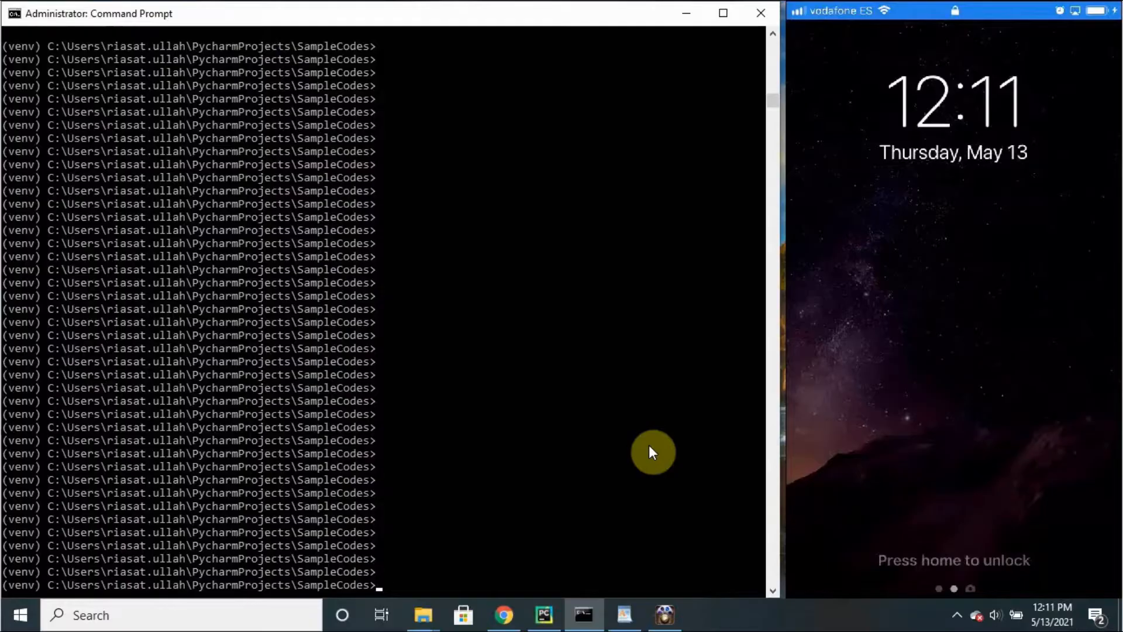
Step: Run python -m email_trigger_example in the Command Prompt, without the leading # of the pasted command
type("#python -m email_trigger_example")
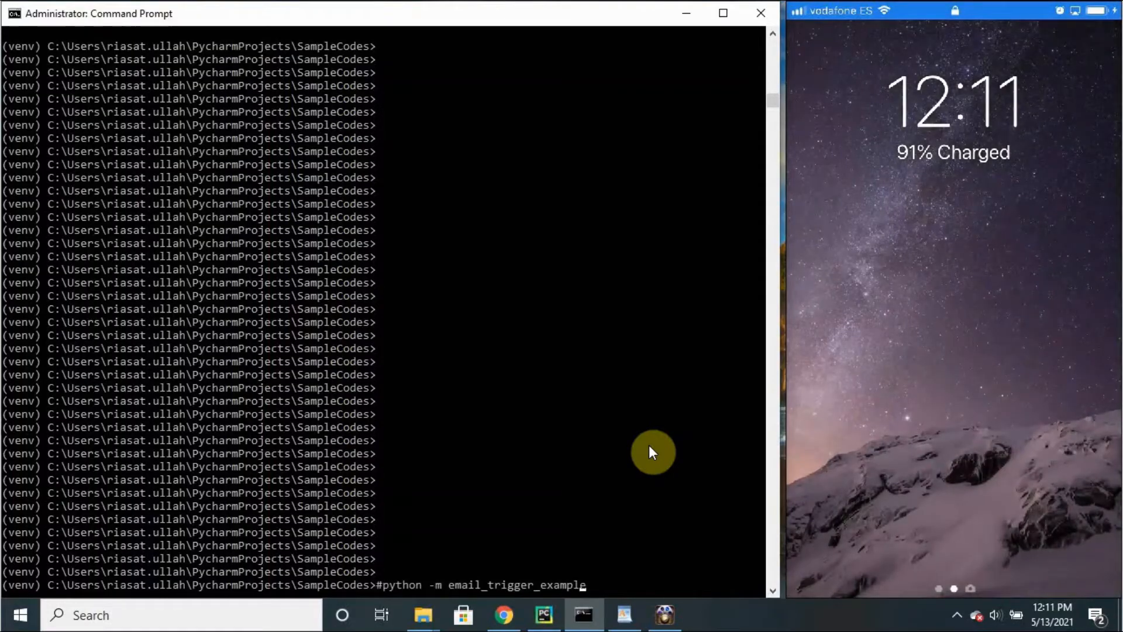
key("Left")
key("Left")
key("Left")
key("Left")
key("Left")
key("Left")
key("Left")
key("Left")
key("Left")
key("Left")
key("Left")
key("Left")
key("Left")
key("Left")
key("Left")
key("Left")
key("Left")
key("Left")
key("Left")
key("Left")
key("Delete")
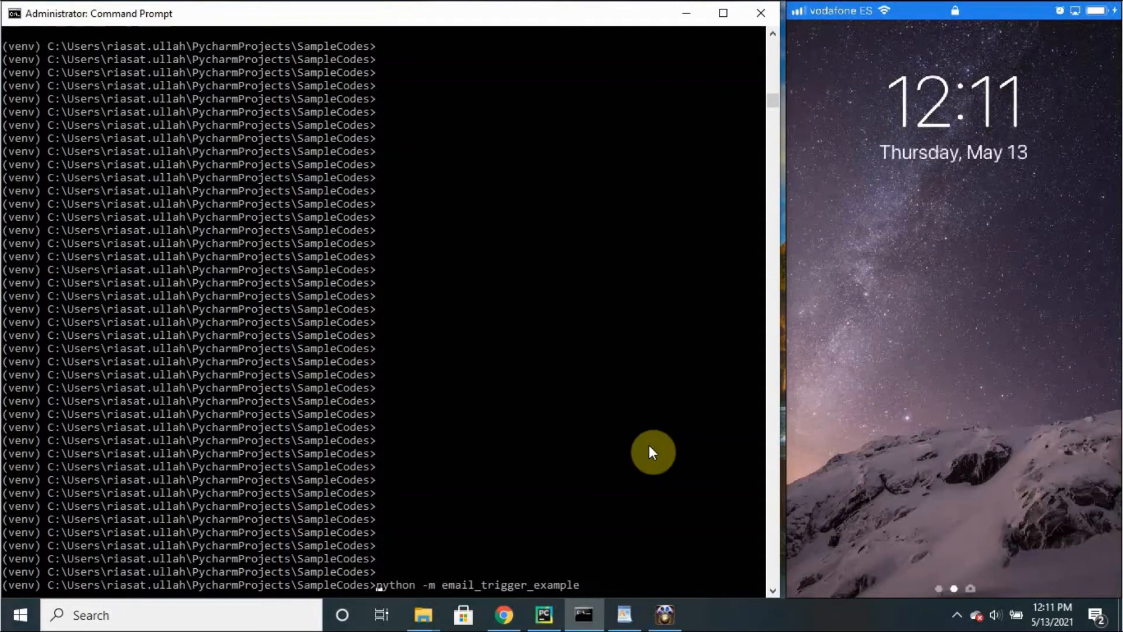
key("Return")
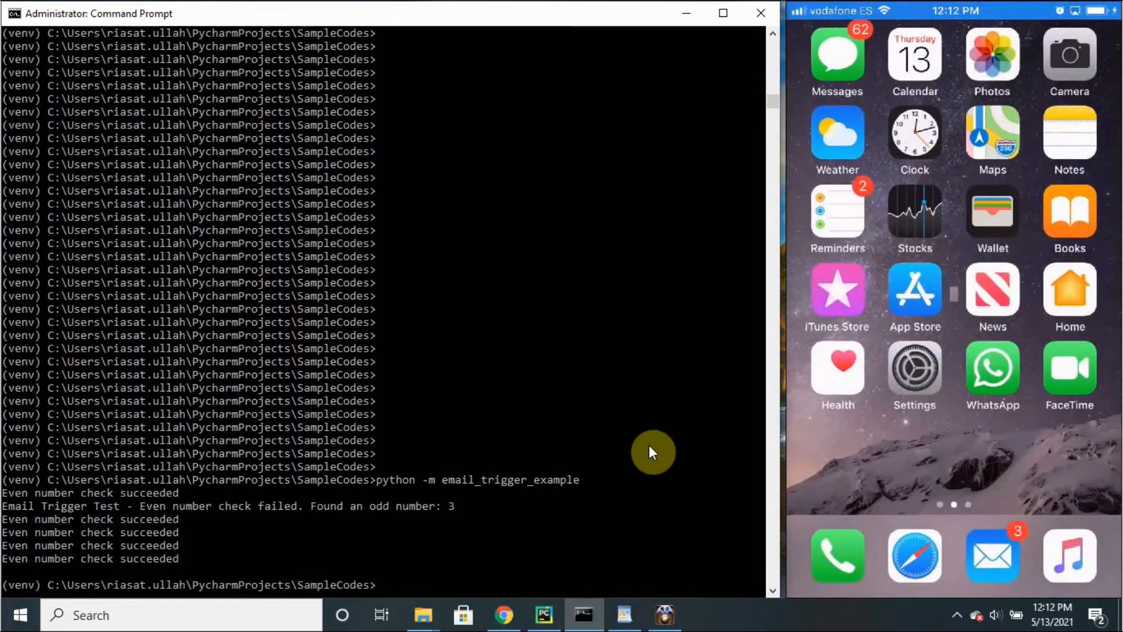
Step: Switch to Gmail in the browser and send the drafted Manual Email Incident Test message to the service's integration email address
left_click(502, 613)
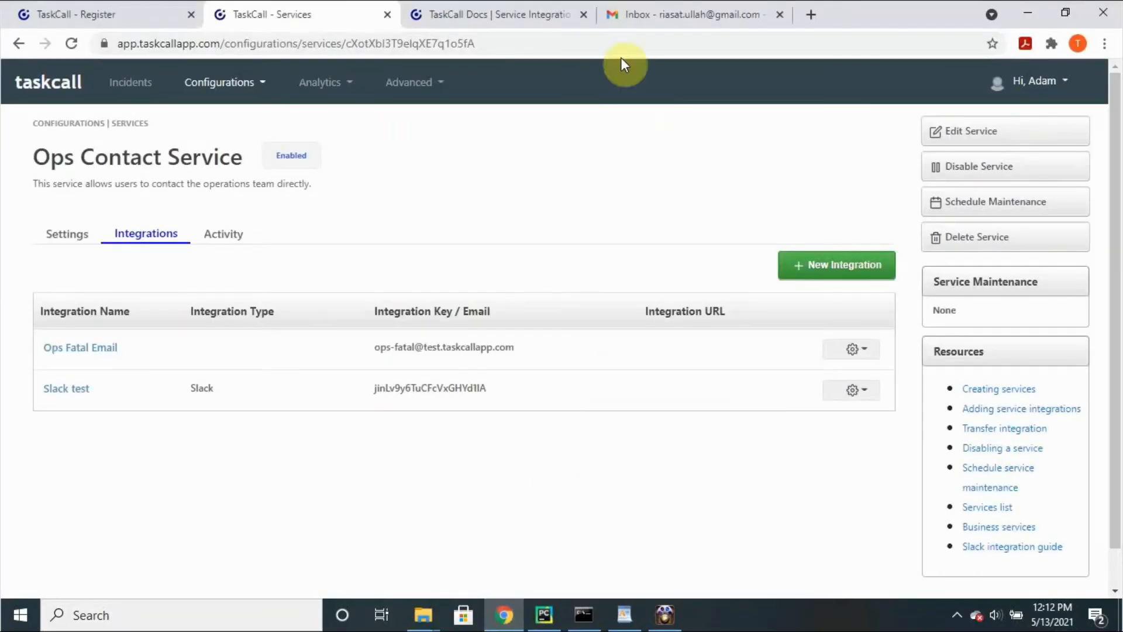
left_click(667, 9)
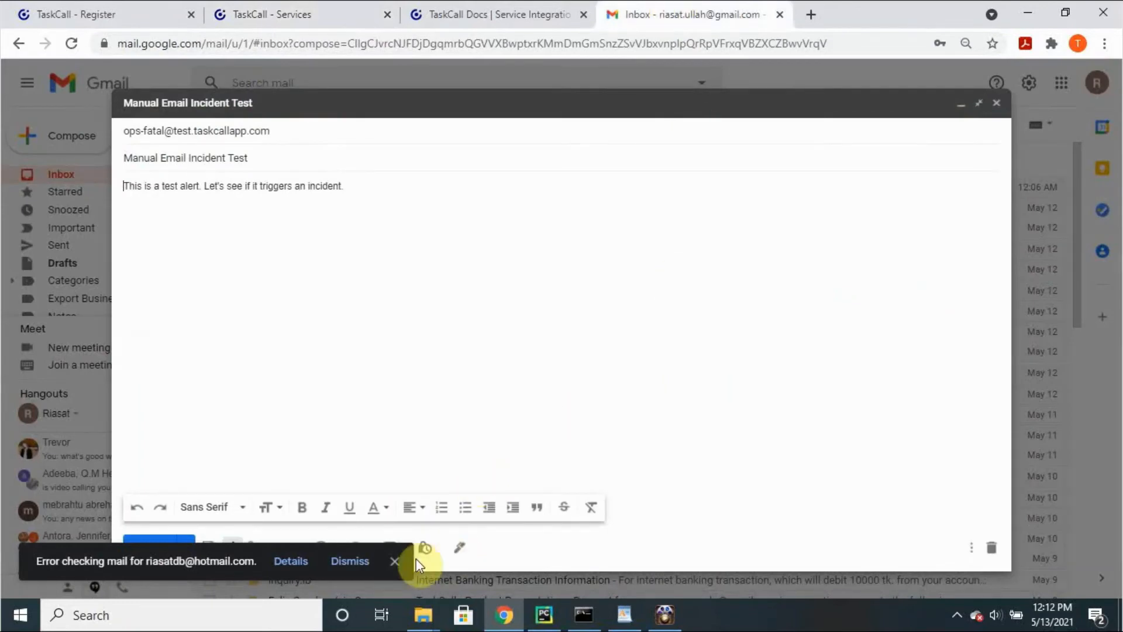
left_click(396, 562)
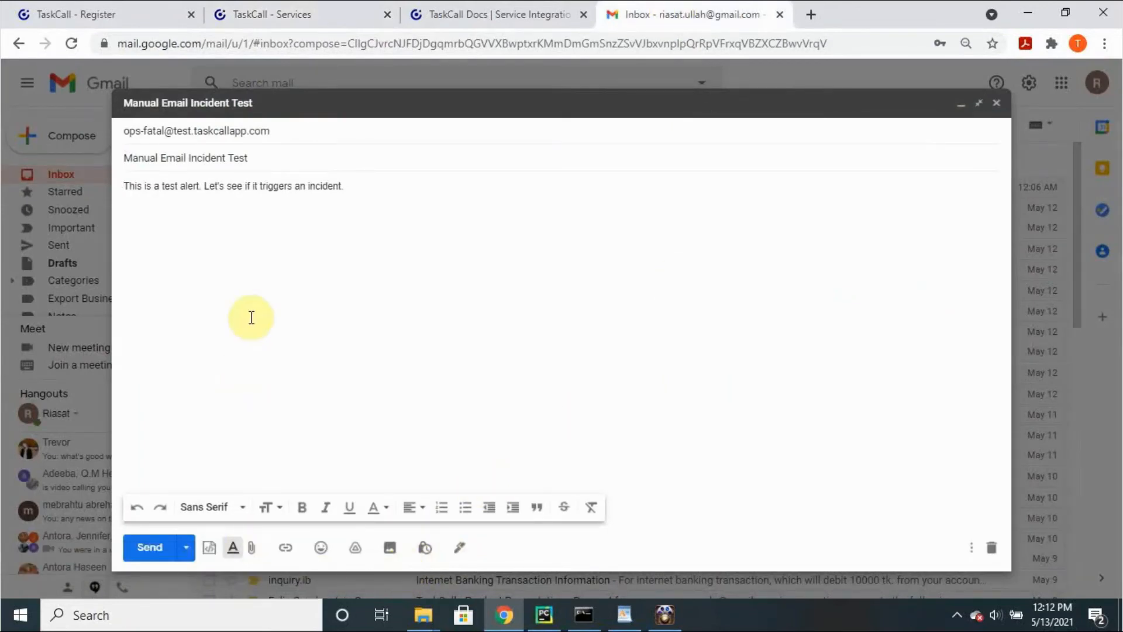
left_click(158, 553)
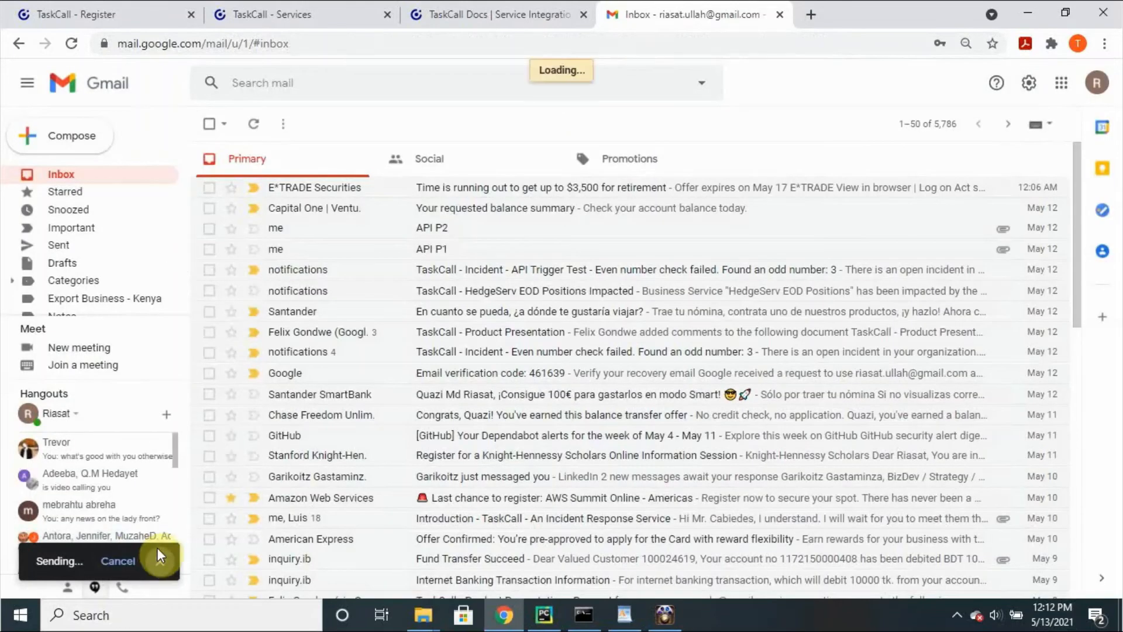
left_click(1021, 6)
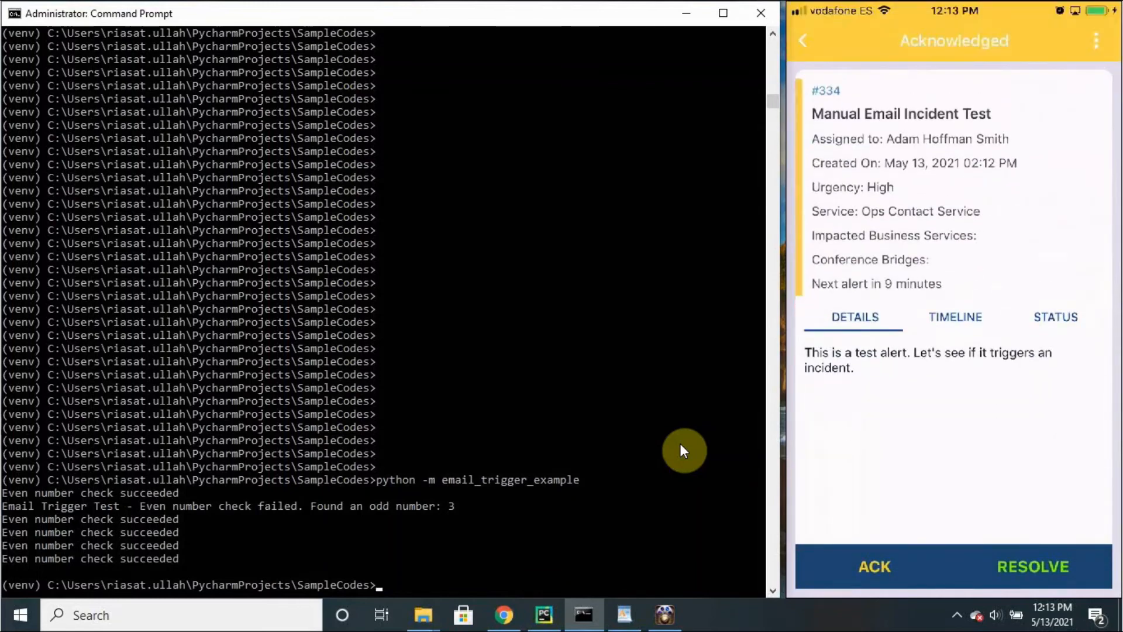
Step: Return to TaskCall in the browser, open the incidents list, and view the details of the Manual Email Incident Test incident
left_click(516, 623)
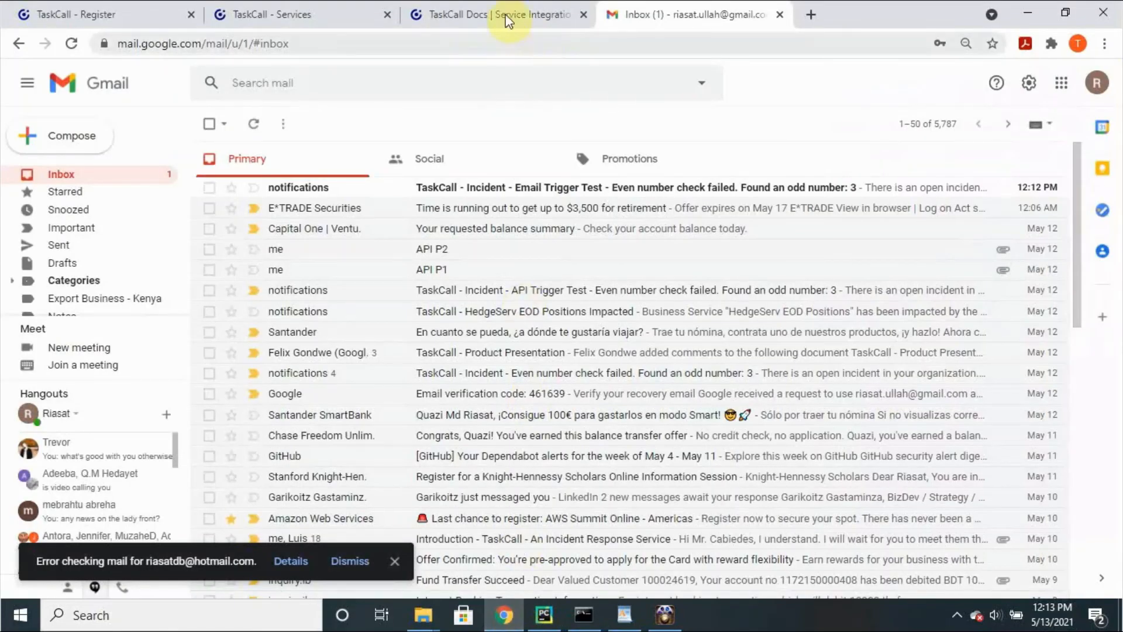
left_click(501, 16)
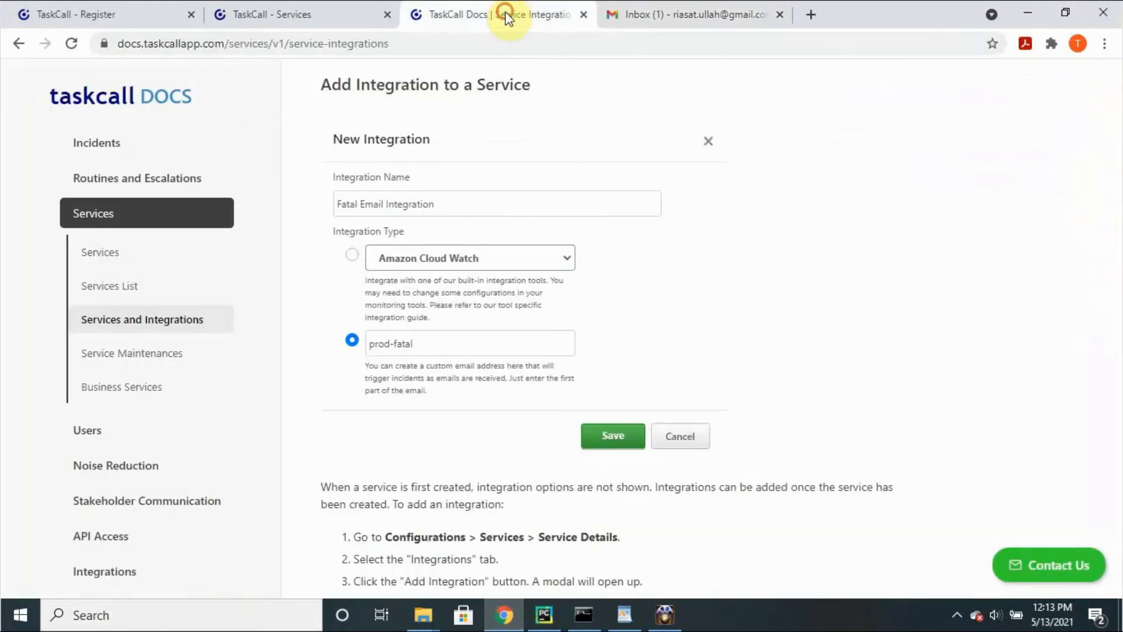
left_click(252, 15)
left_click(131, 83)
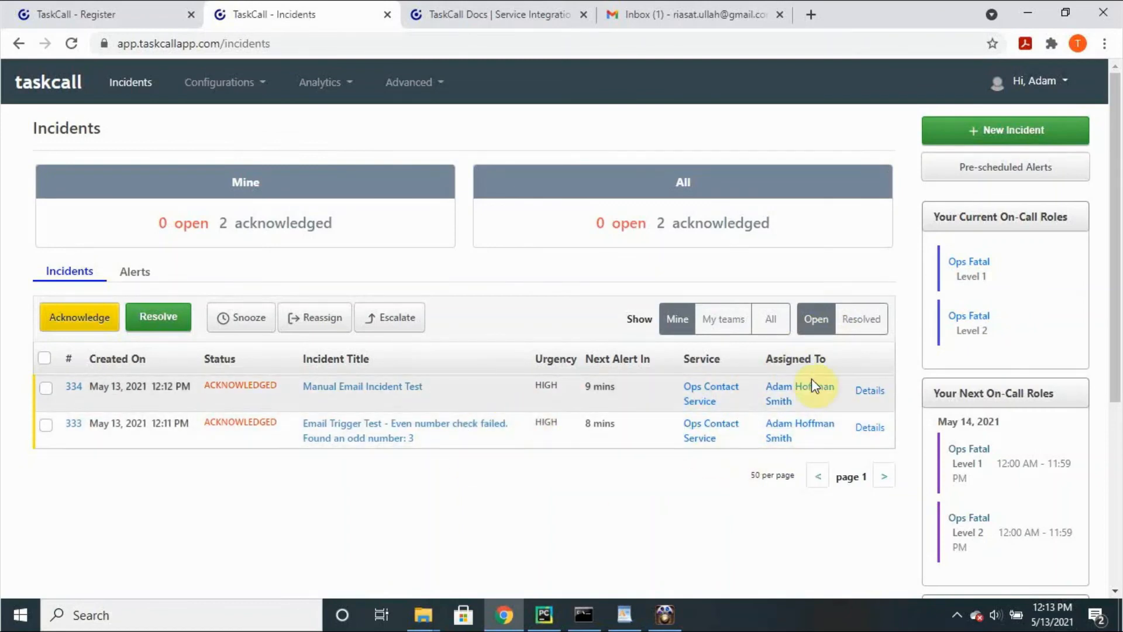
left_click(876, 397)
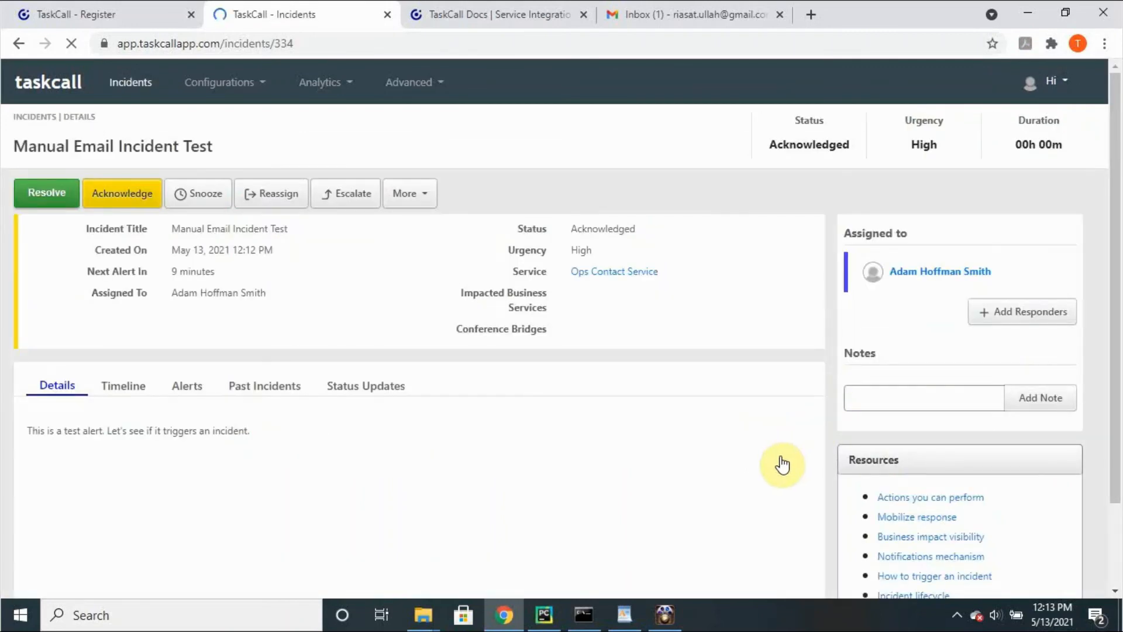
scroll(783, 464, "down", 2)
scroll(783, 464, "up", 2)
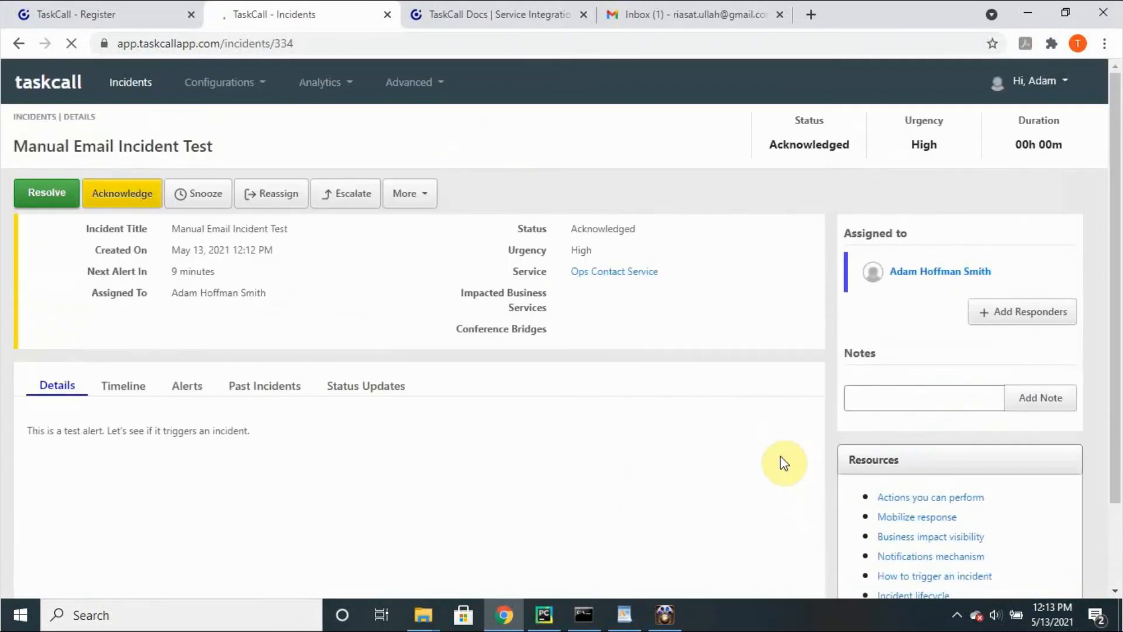